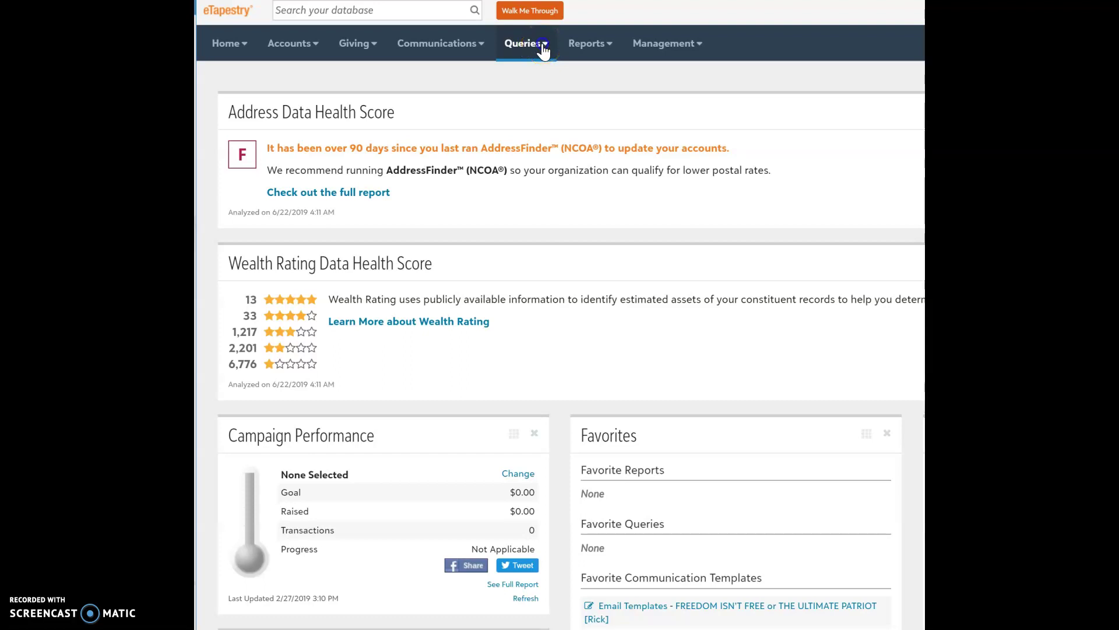
Open the query management page and look through the list of query categories.
click(543, 48)
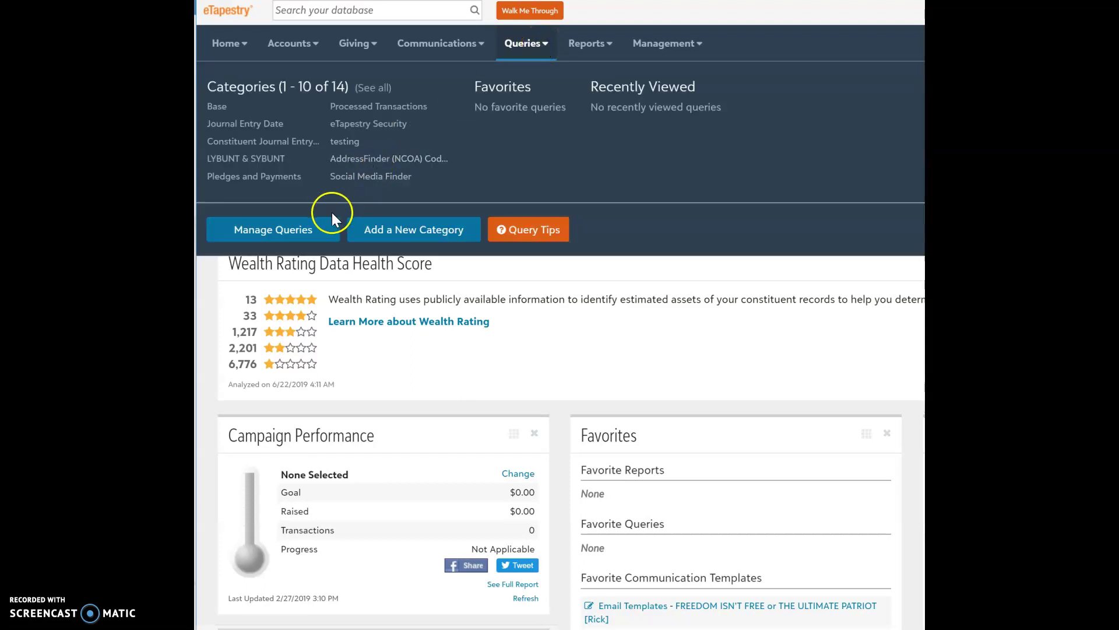
click(305, 234)
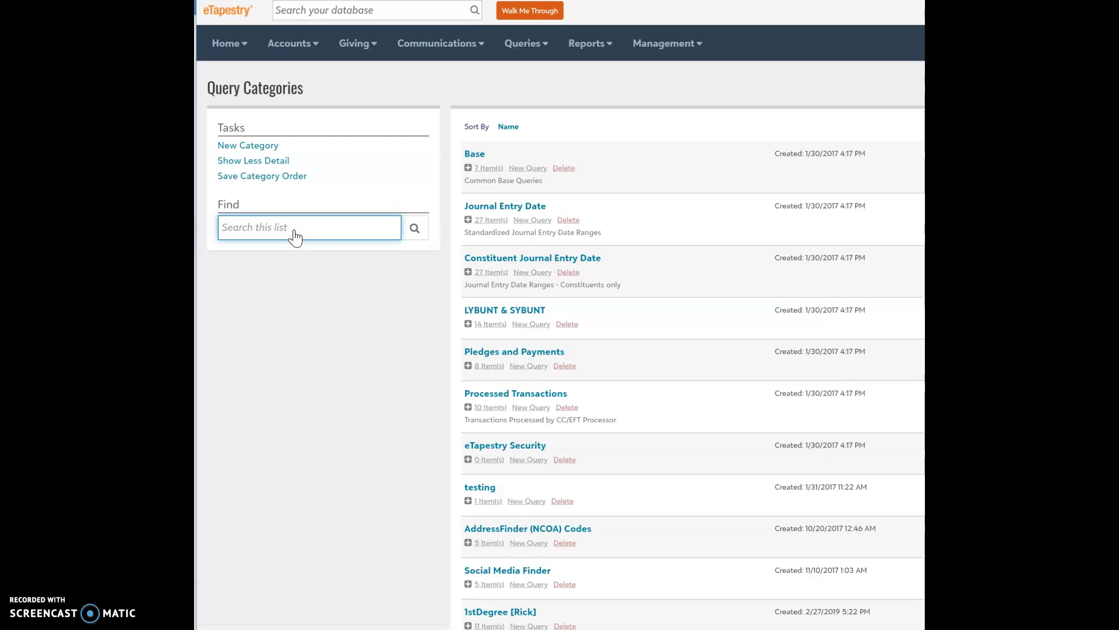
scroll(324, 316, down, 1)
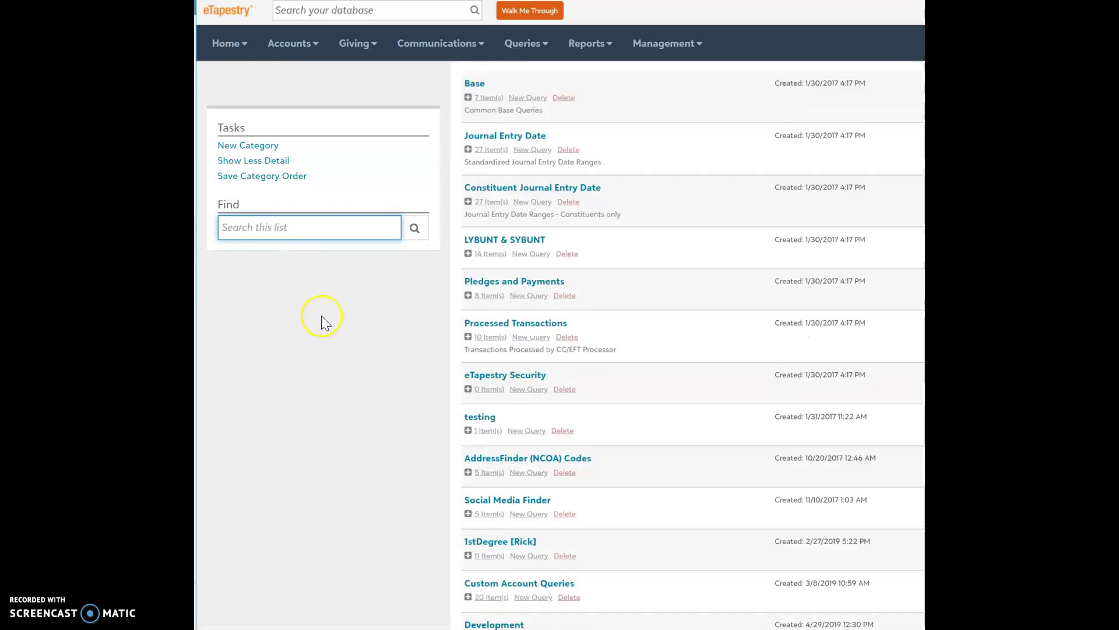
scroll(323, 310, up, 1)
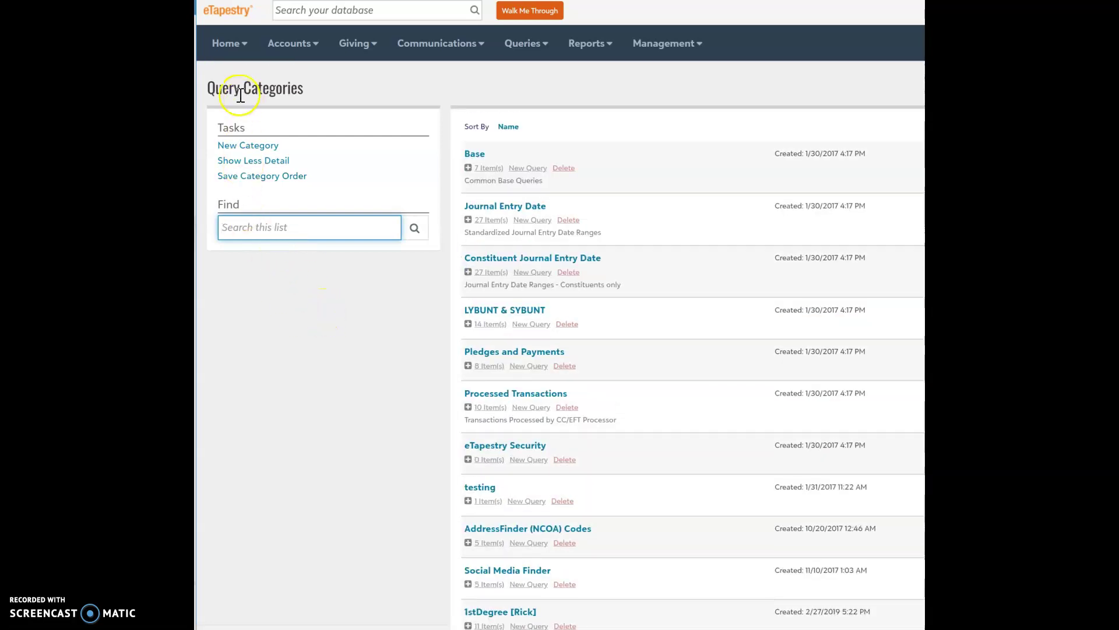
drag(207, 88, 312, 85)
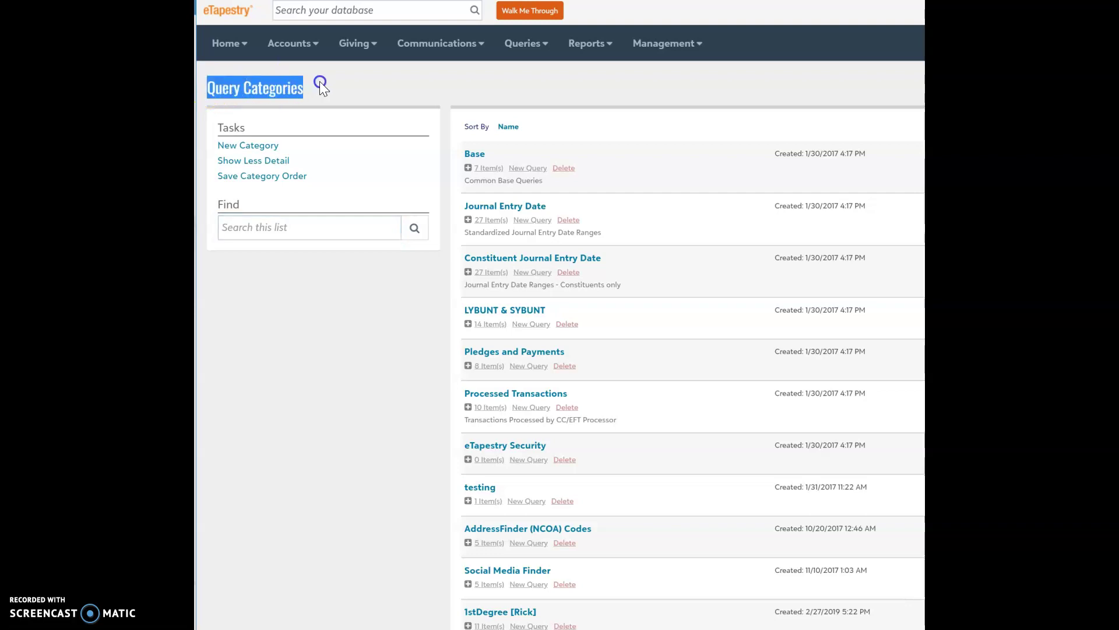
click(376, 356)
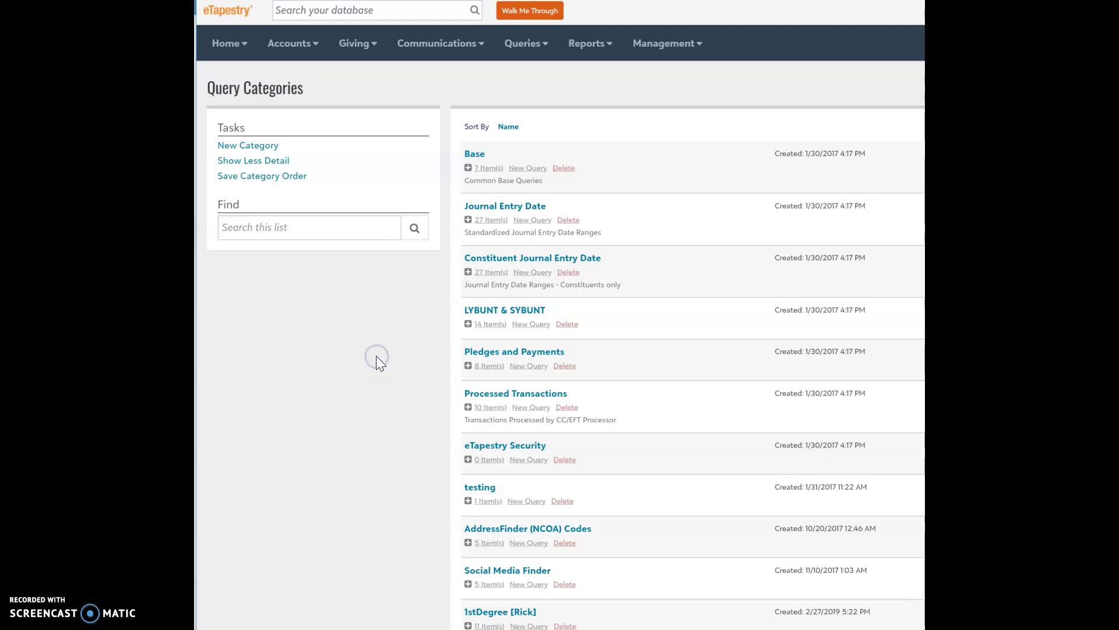
scroll(376, 355, down, 3)
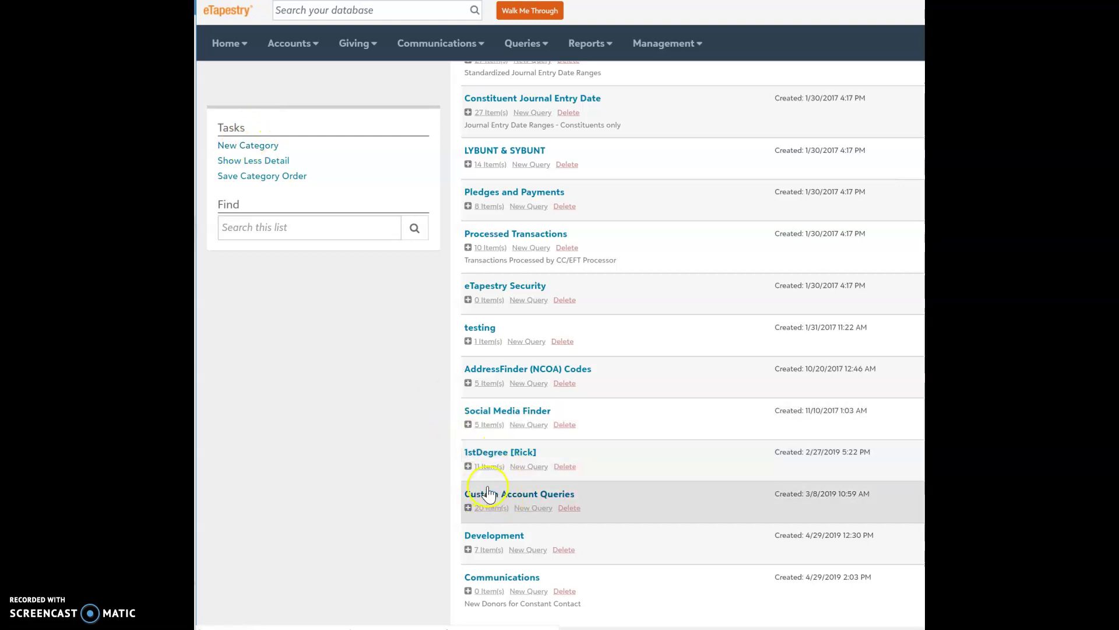
Open the 1stDegree category and start a new query in it, named with the person's first name followed by "Query".
click(494, 452)
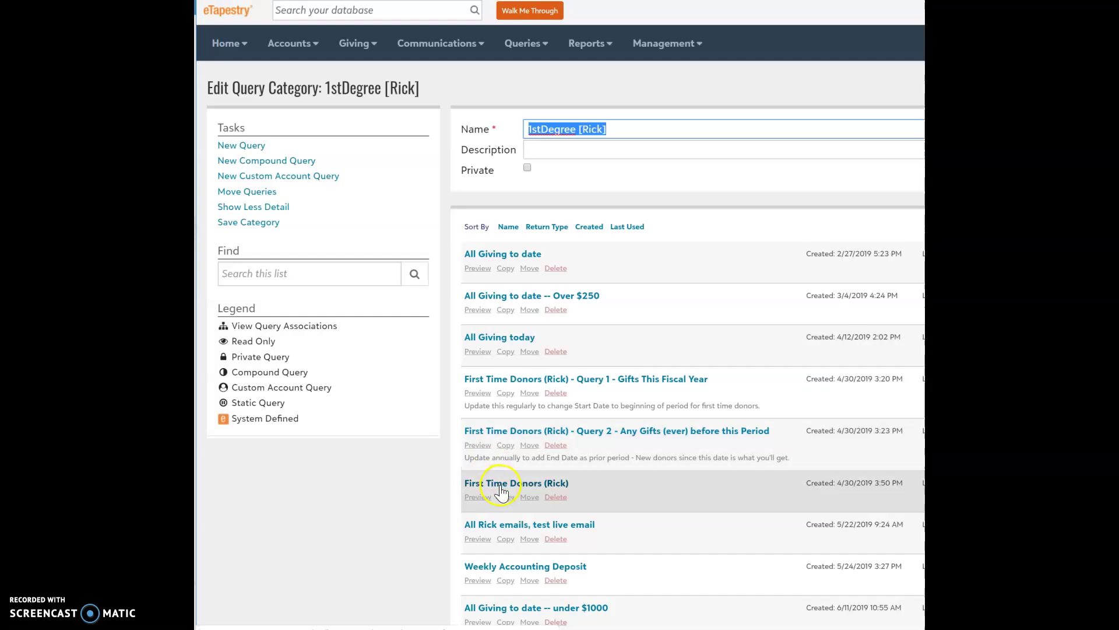
click(240, 145)
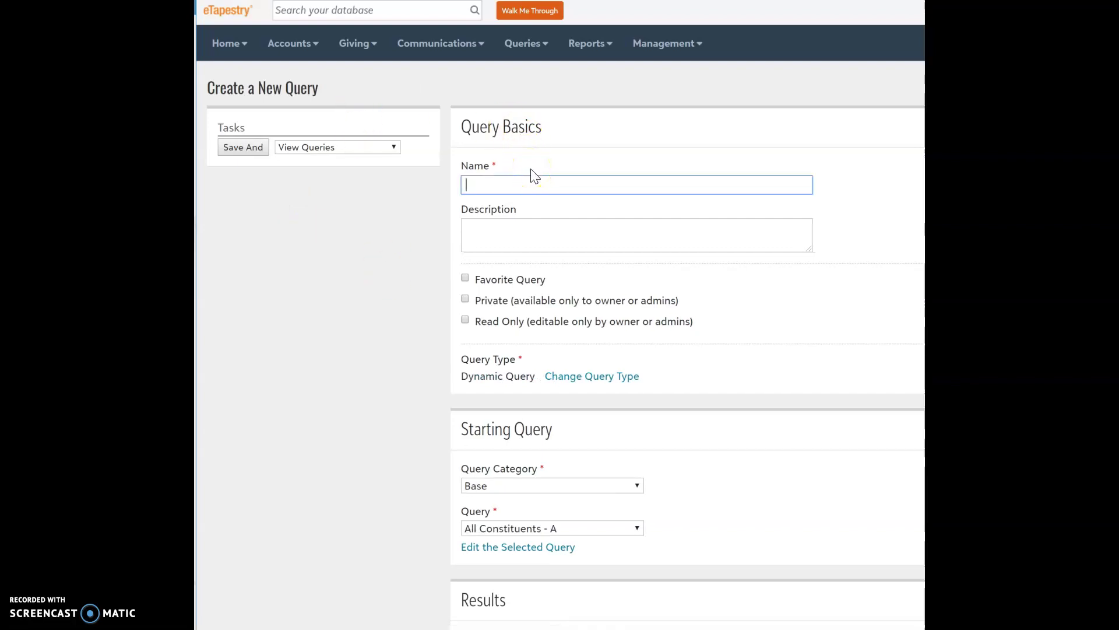
text(Cheryl Query)
Switch the query's data return type to Journal Entries and back to Accounts.
scroll(457, 245, down, 3)
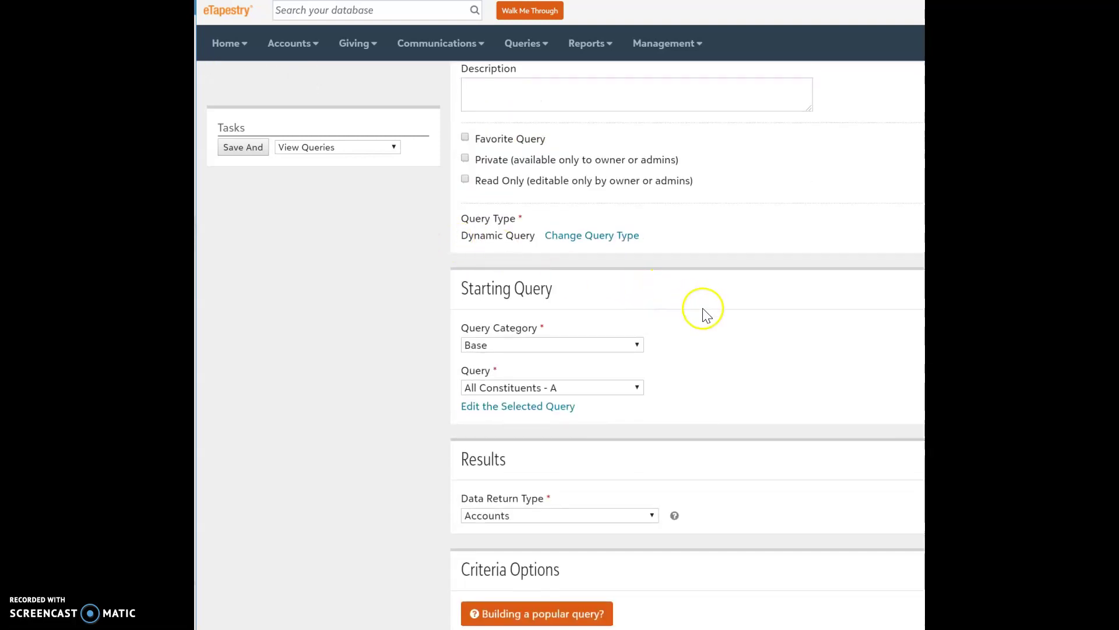
scroll(705, 313, down, 1)
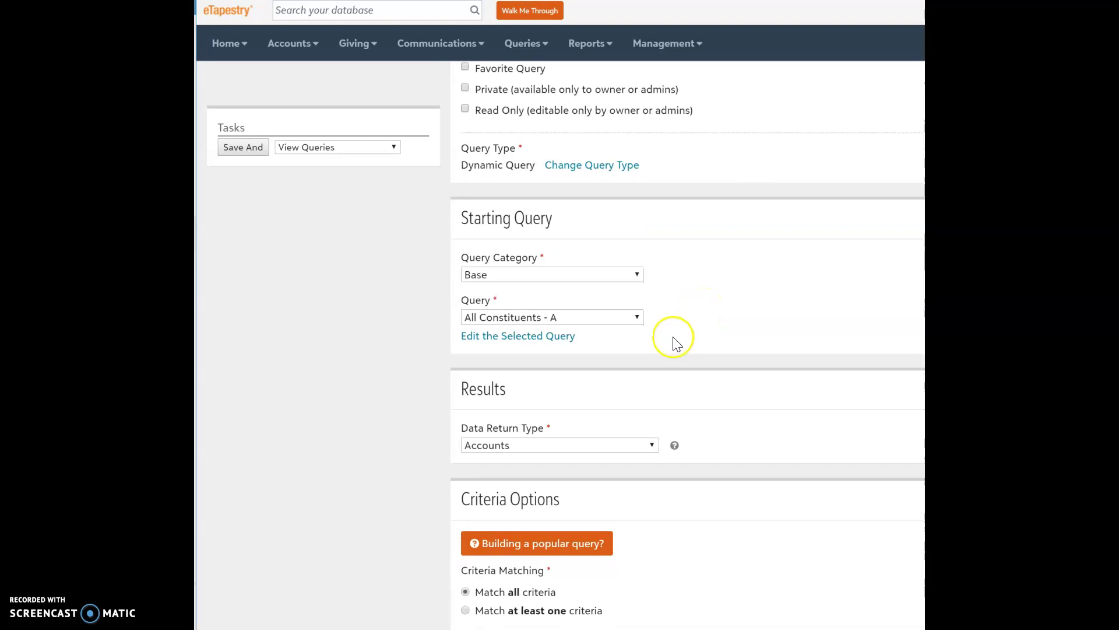
scroll(655, 338, down, 3)
drag(462, 213, 575, 208)
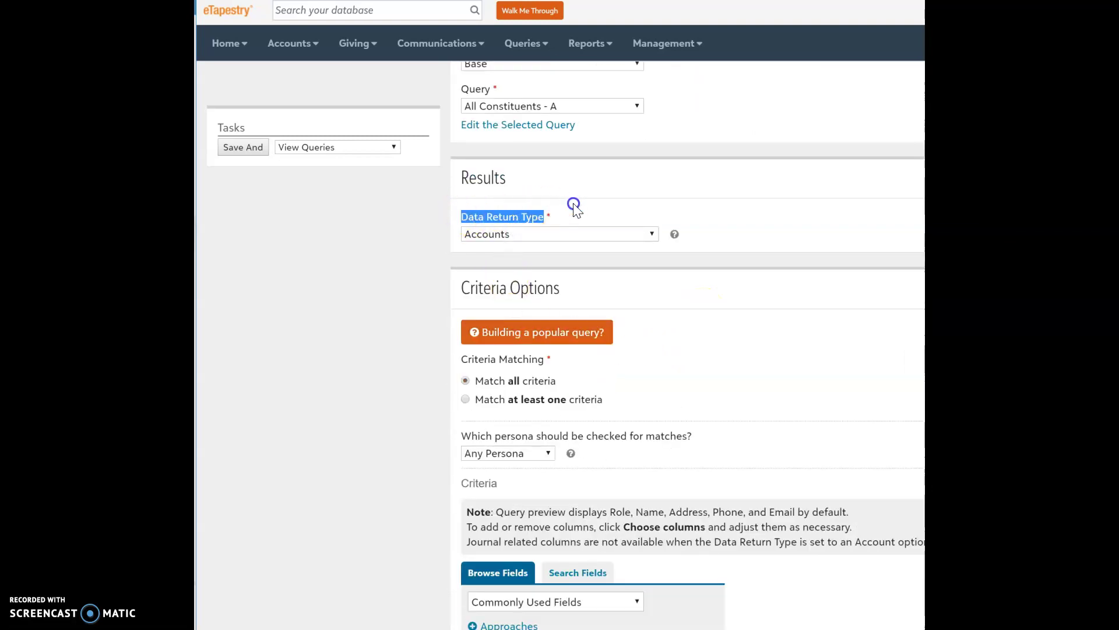
click(561, 232)
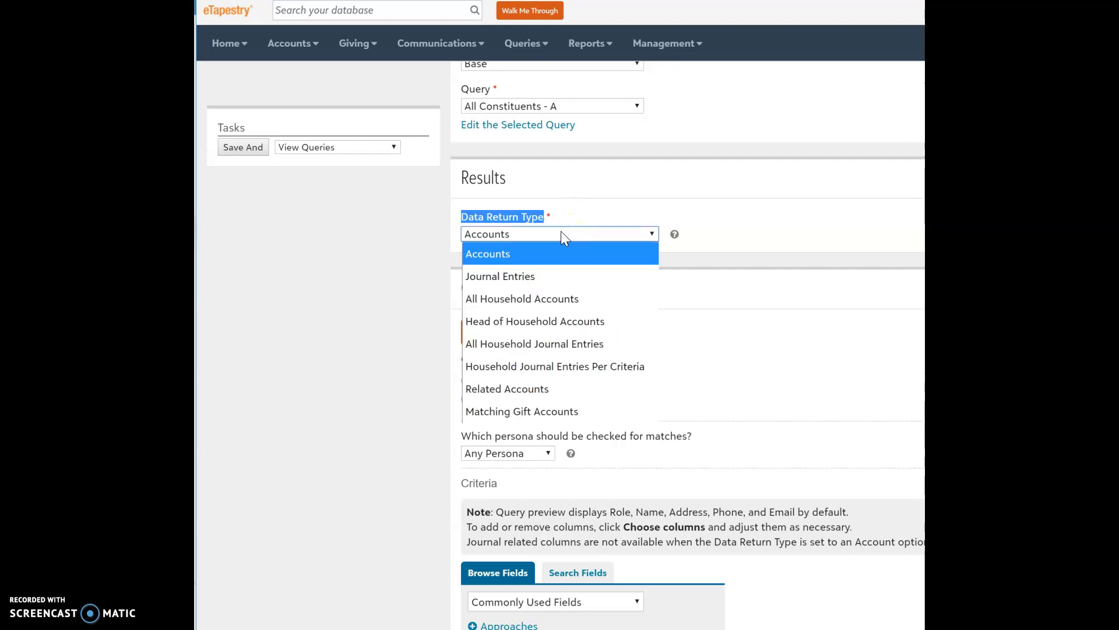
click(561, 278)
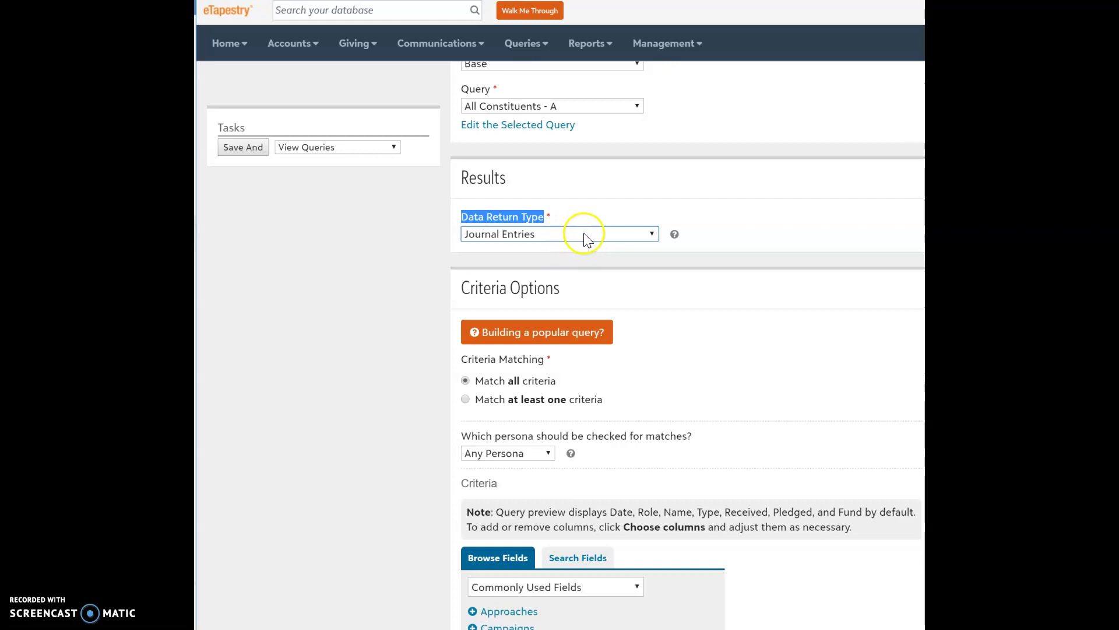
click(584, 234)
click(565, 254)
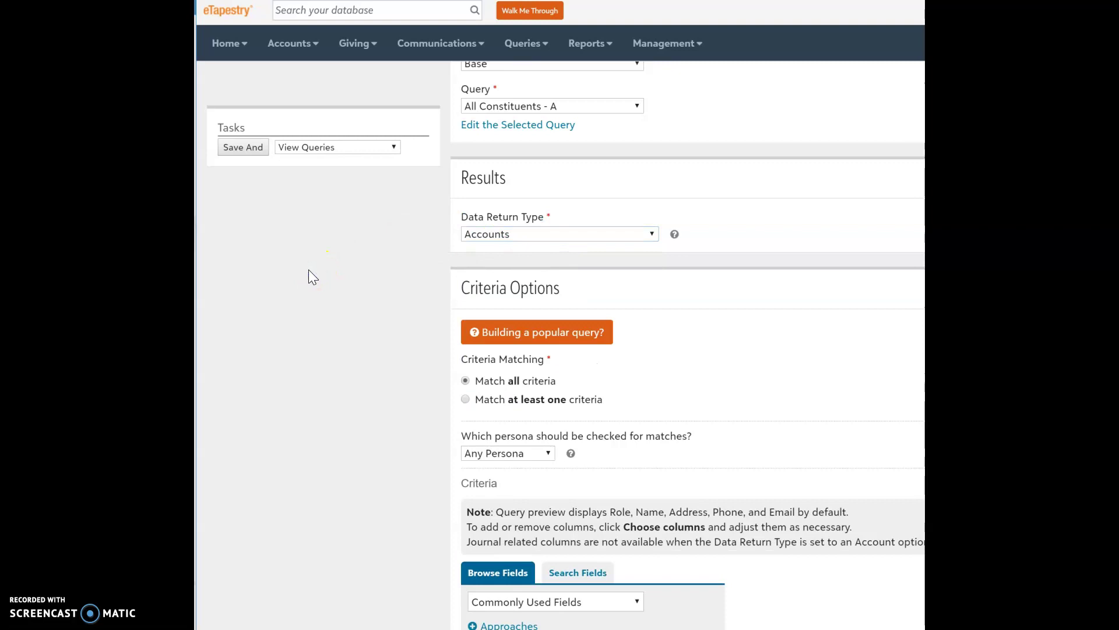
click(350, 282)
Add Individual Transaction Received from the commonly used fields as a query criterion.
scroll(321, 326, down, 3)
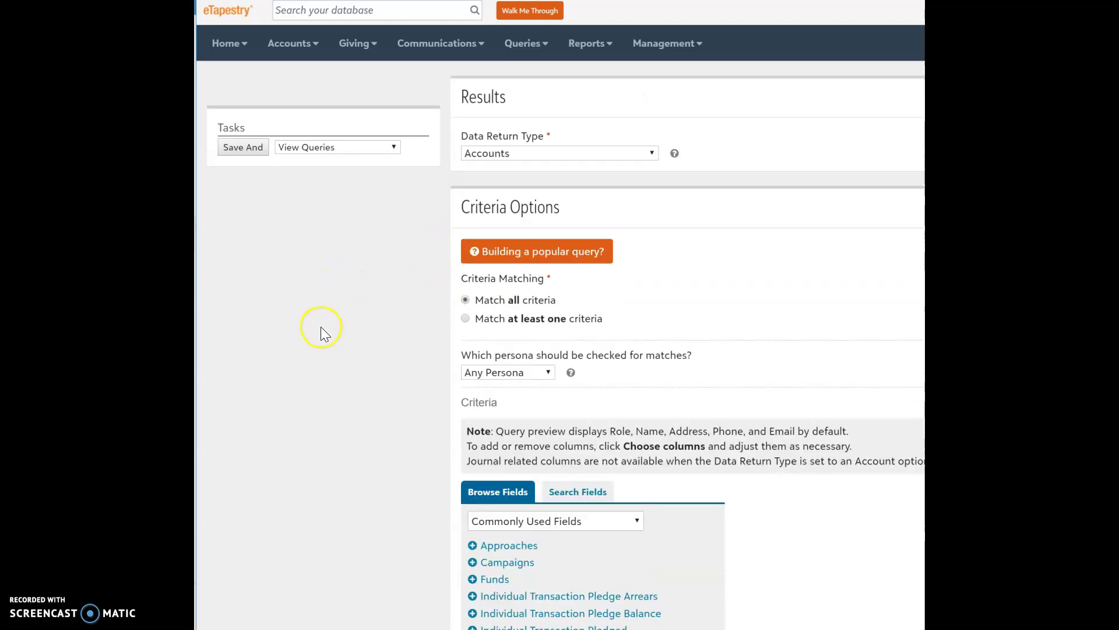
scroll(321, 327, down, 1)
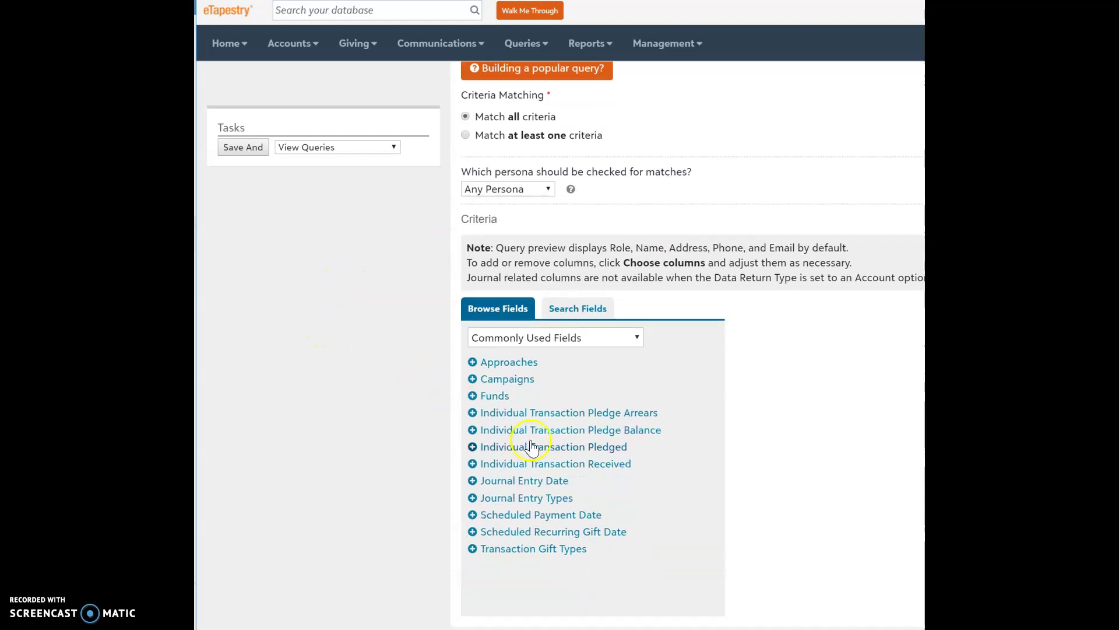
click(558, 340)
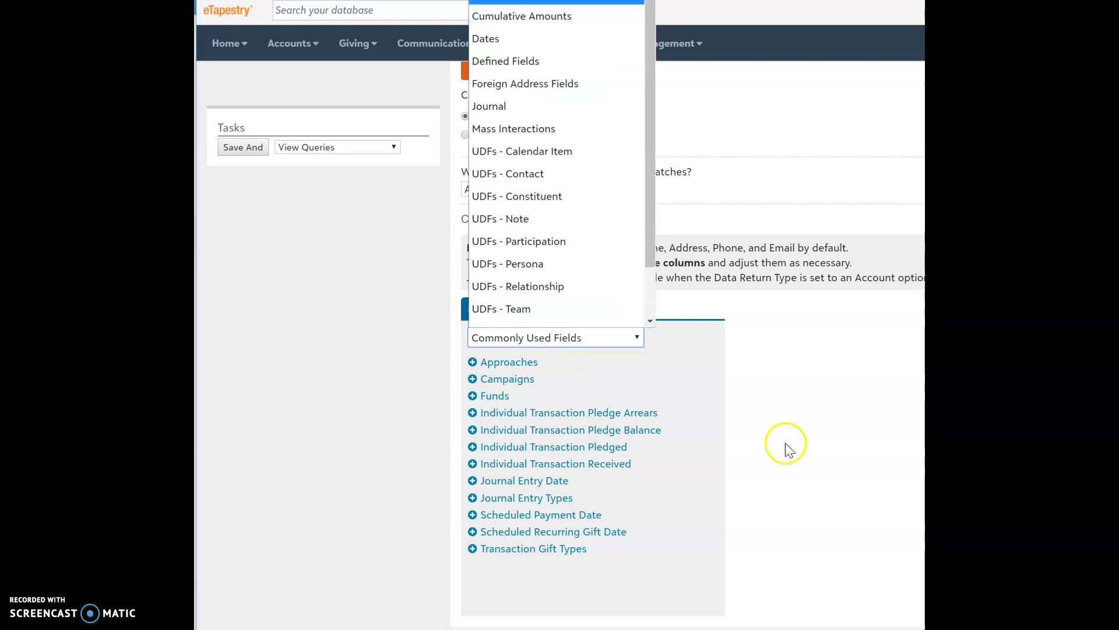
click(828, 464)
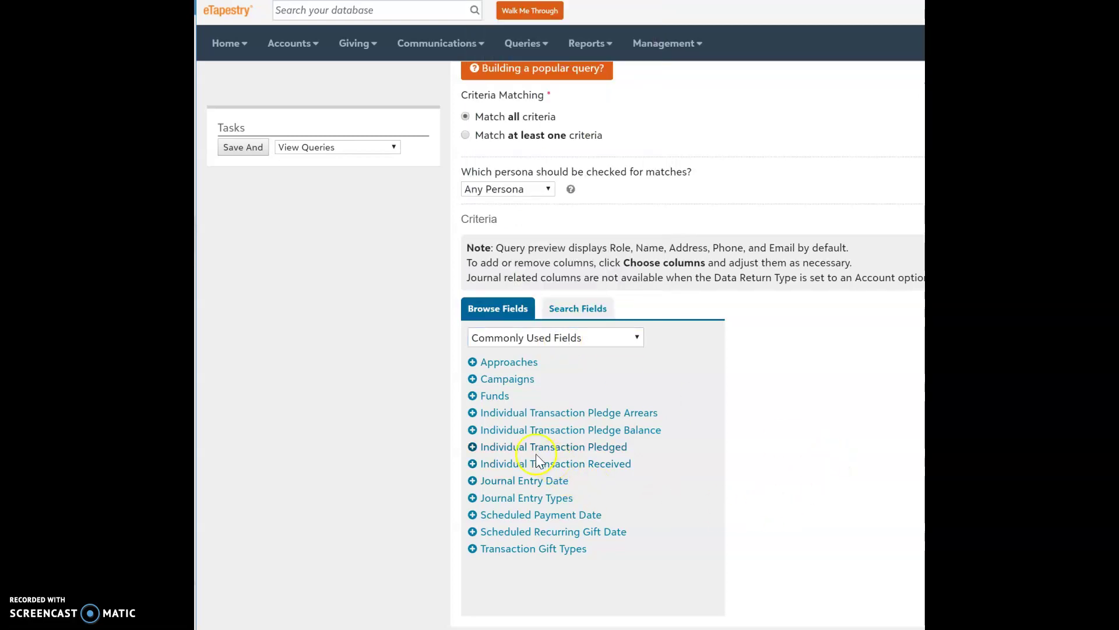
click(509, 465)
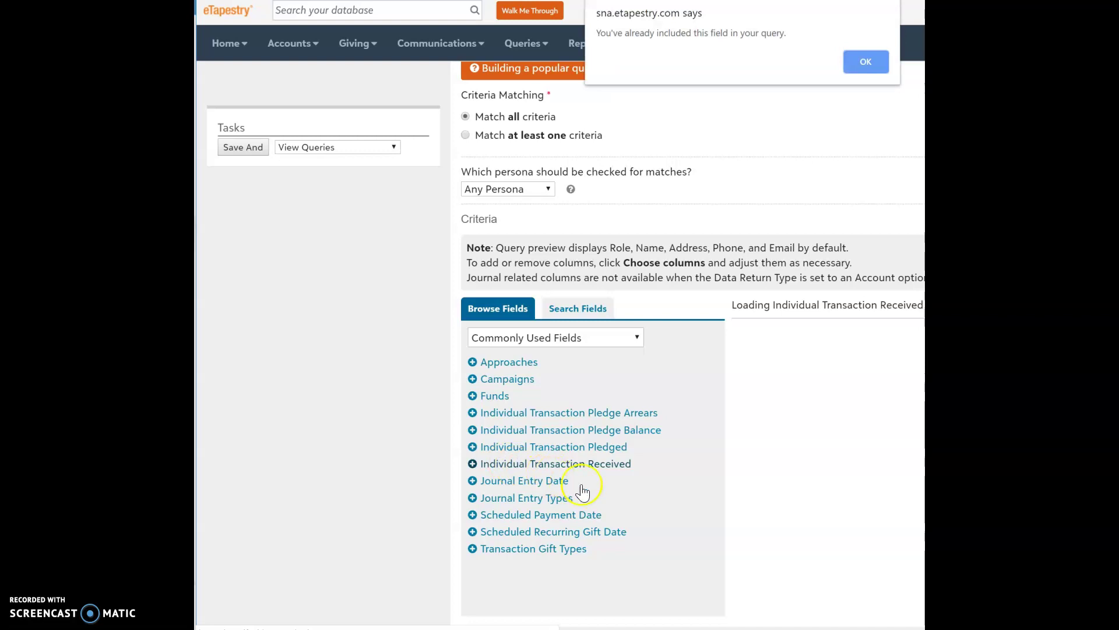
click(866, 63)
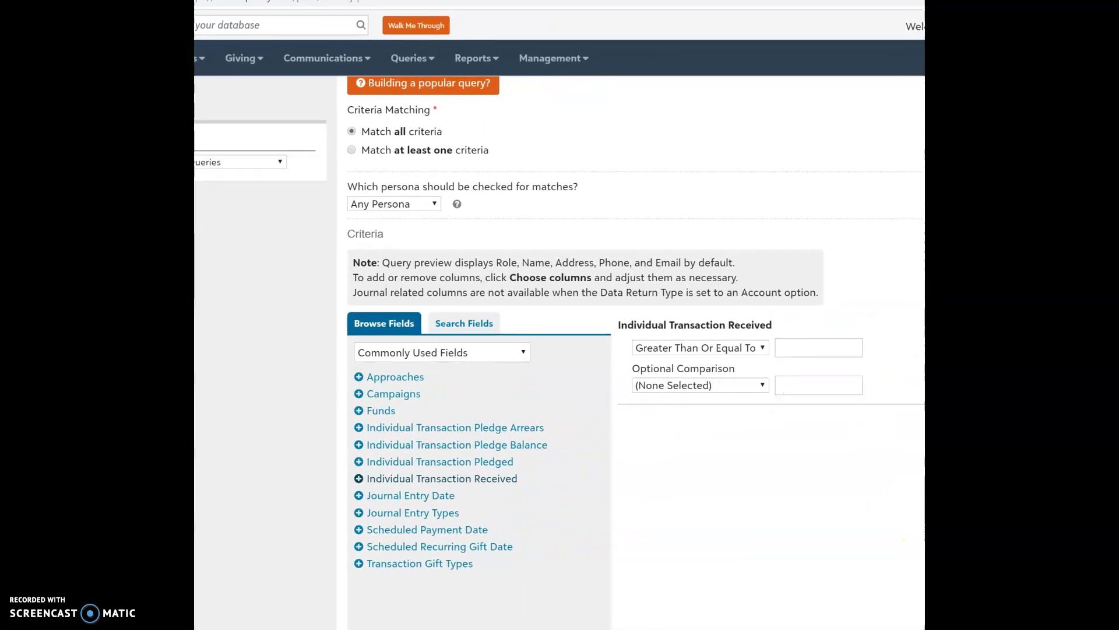
Set the Individual Transaction Received criterion to greater than or equal to 1.
click(798, 345)
text(1)
drag(796, 345, 761, 350)
text(5)
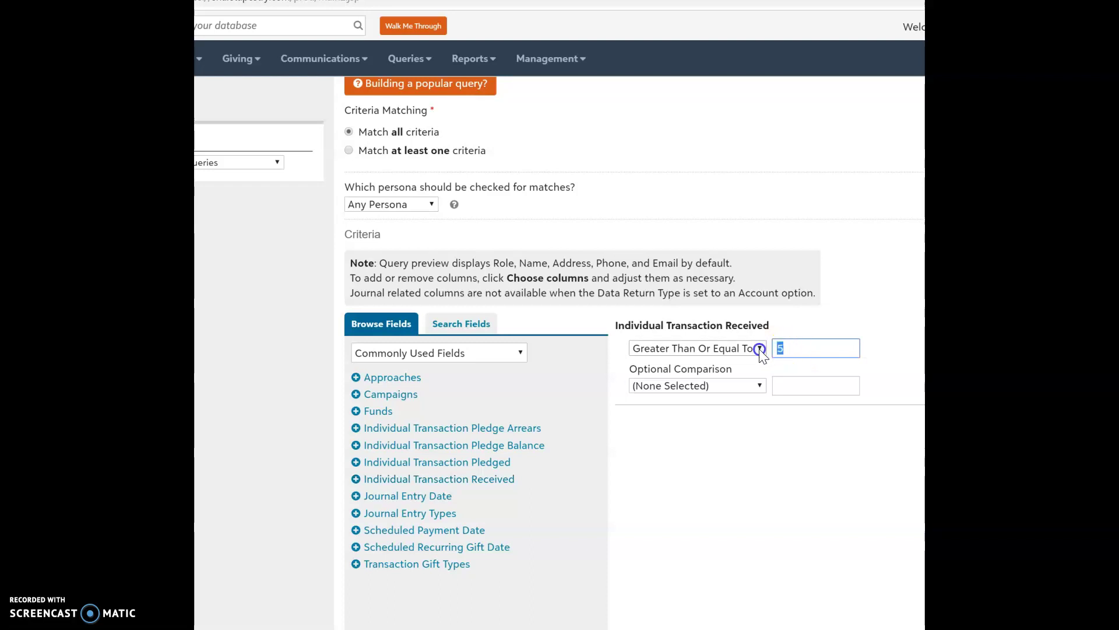
click(805, 349)
drag(805, 349, 780, 353)
text(1)
click(729, 455)
click(709, 471)
Add a Journal Entry Date criterion with Last Year as its range type and review the other range options.
click(421, 496)
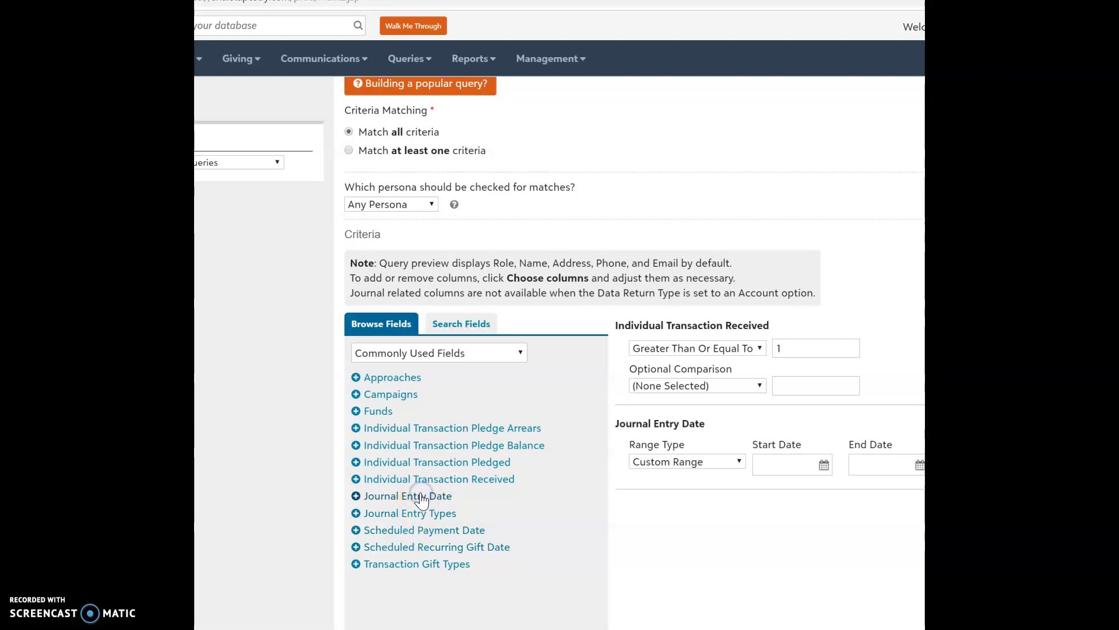
click(824, 464)
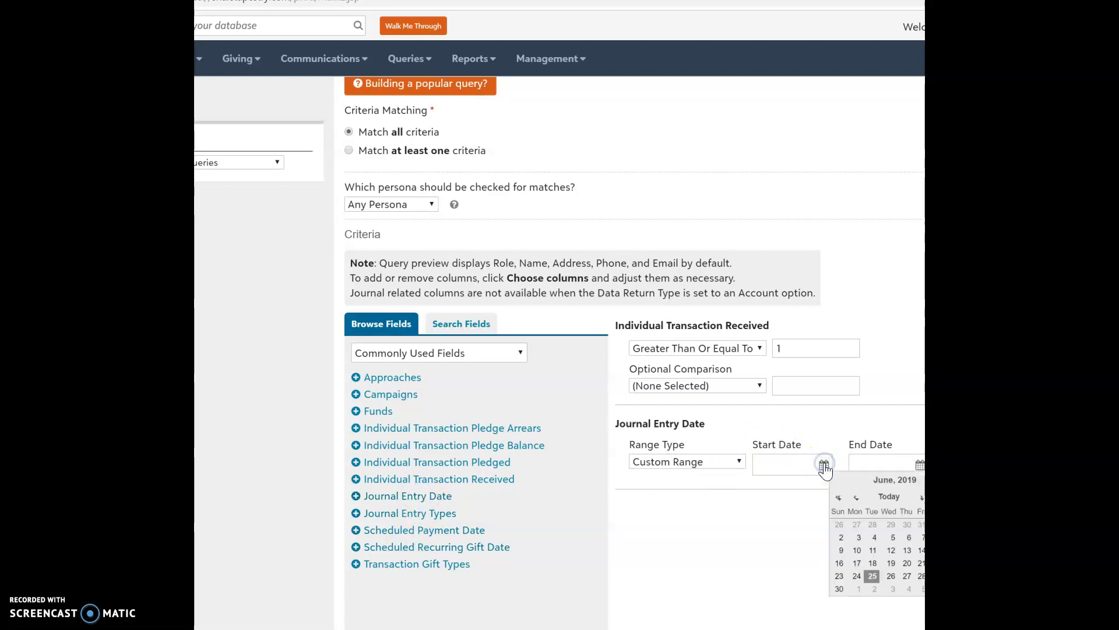
click(694, 463)
click(695, 463)
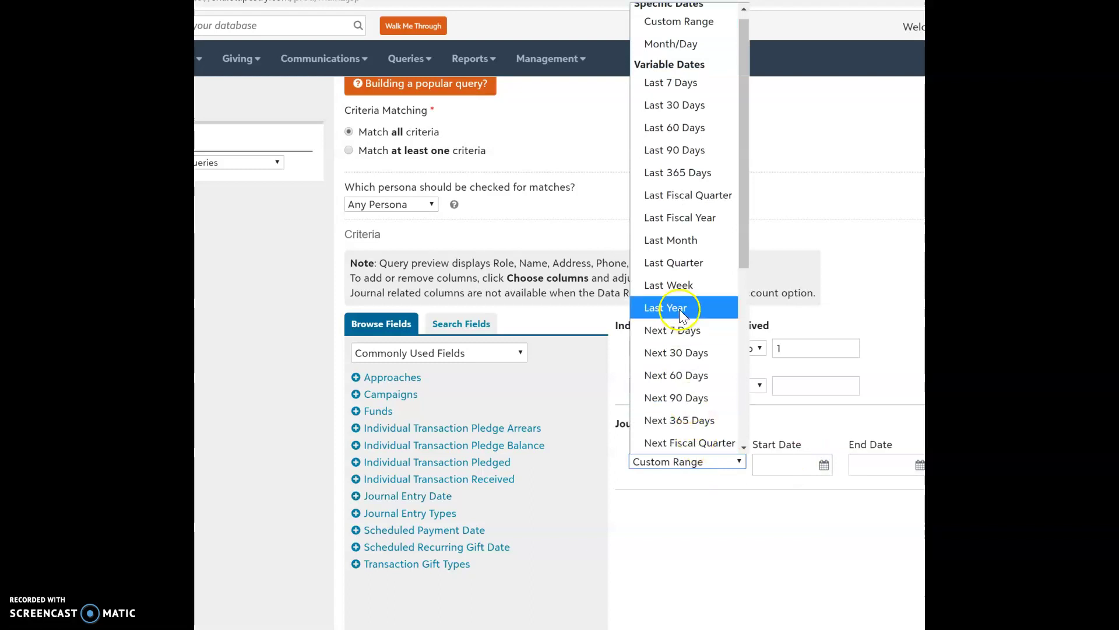
click(680, 308)
click(686, 465)
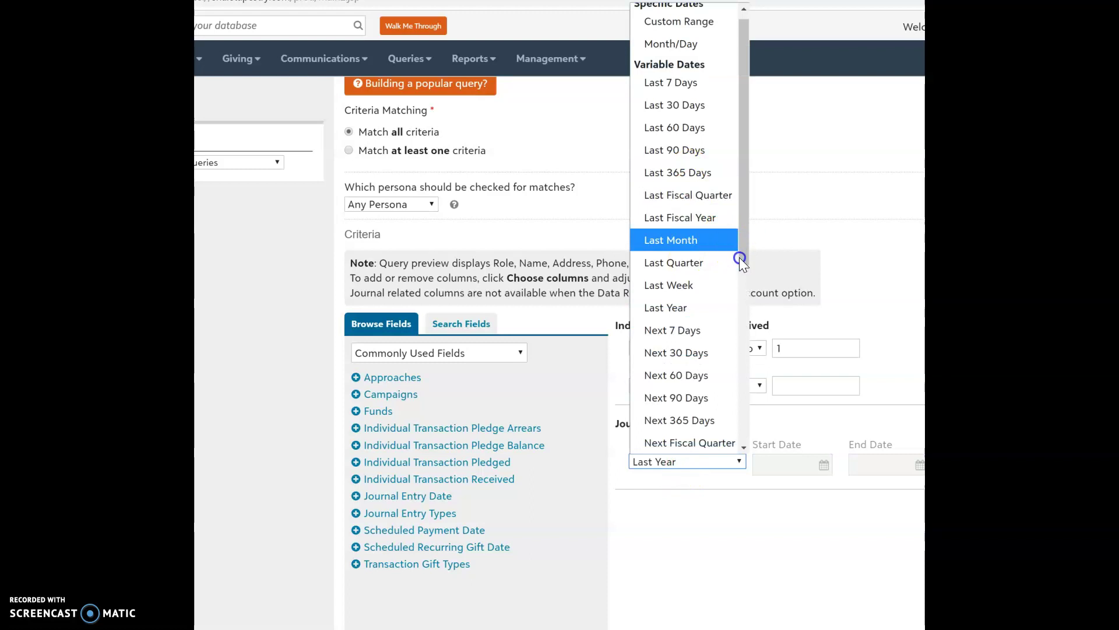
drag(739, 260, 737, 204)
drag(739, 257, 740, 199)
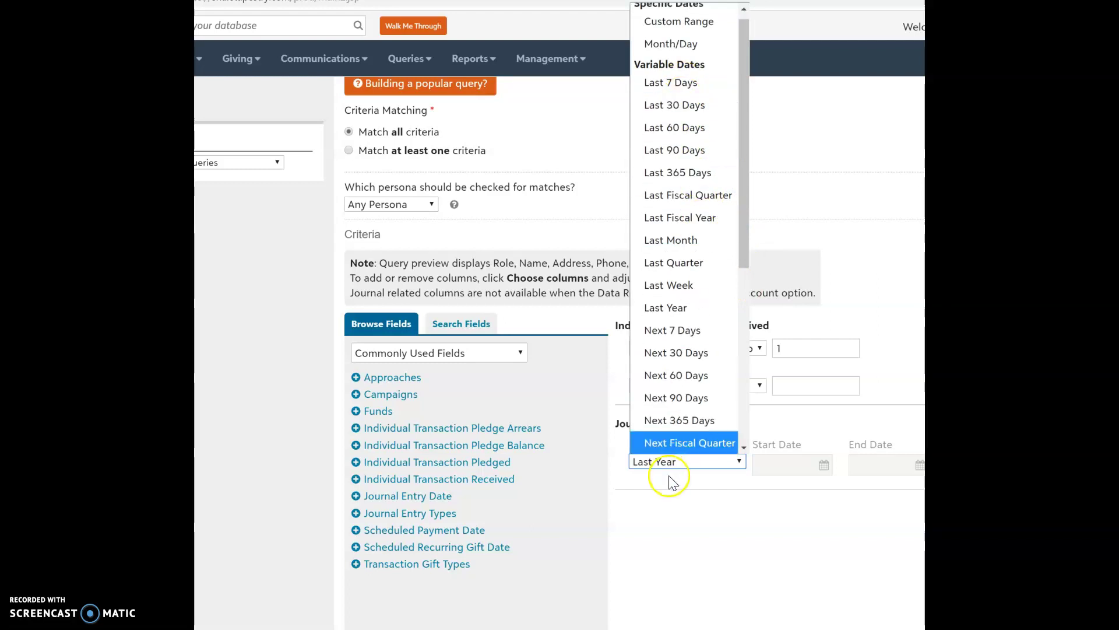
click(784, 519)
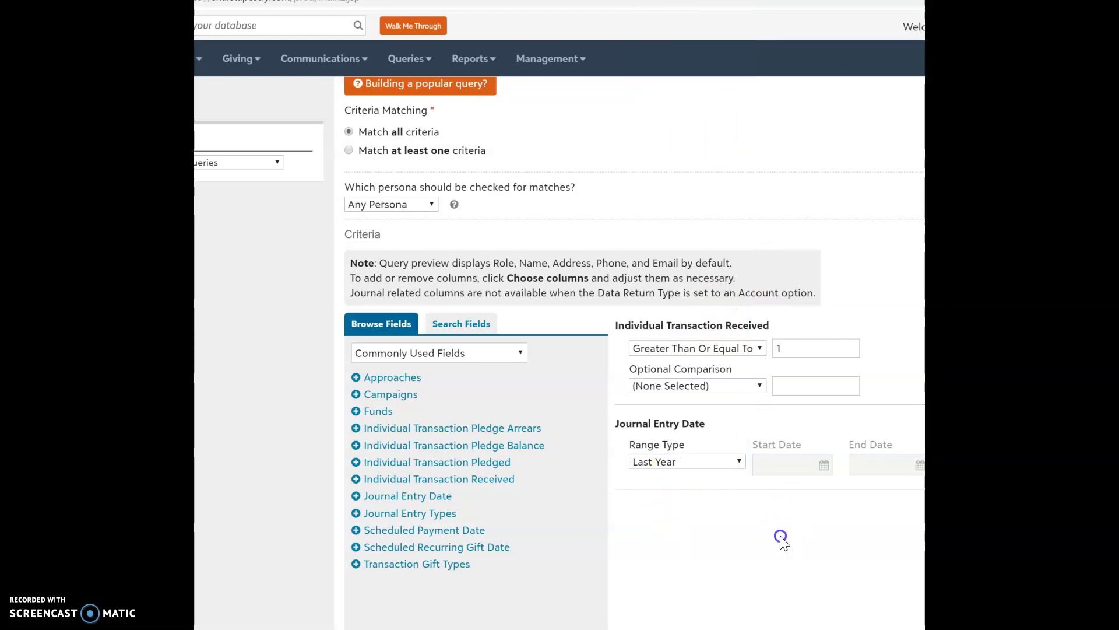
Set the Journal Entry Date range type to Custom Range with start date 6/4/2019, and open the end date calendar.
click(717, 460)
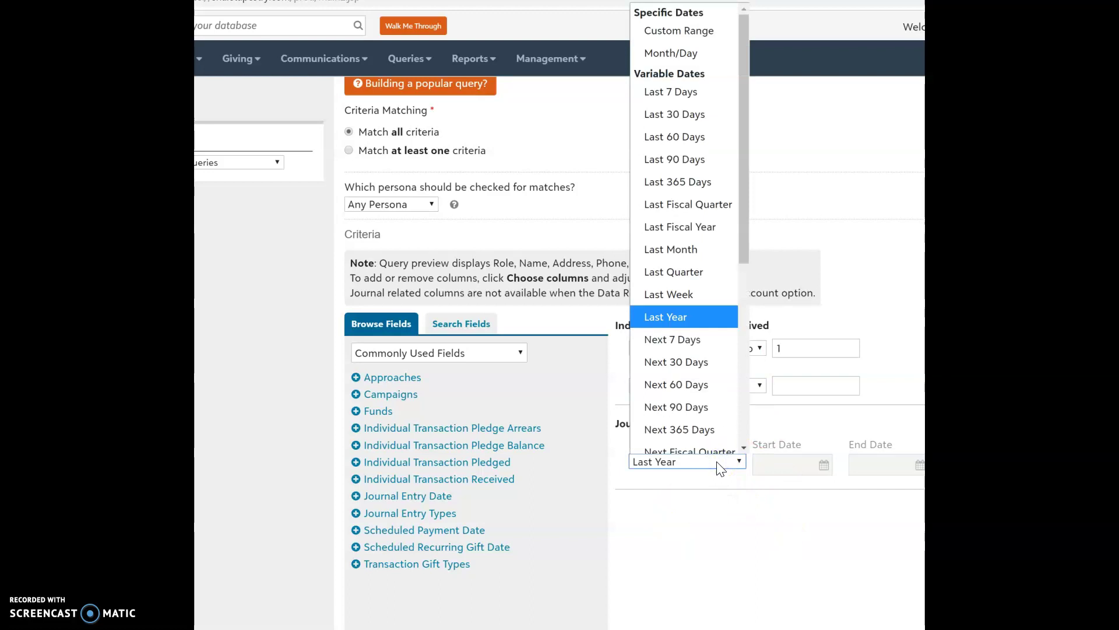
click(705, 23)
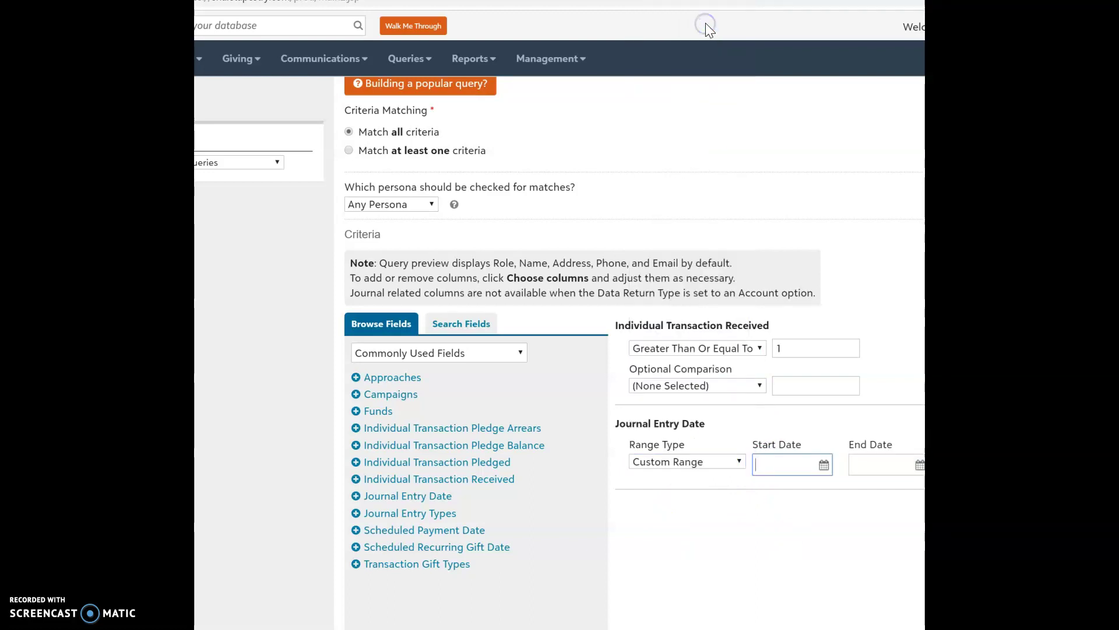
click(822, 464)
click(832, 469)
click(824, 466)
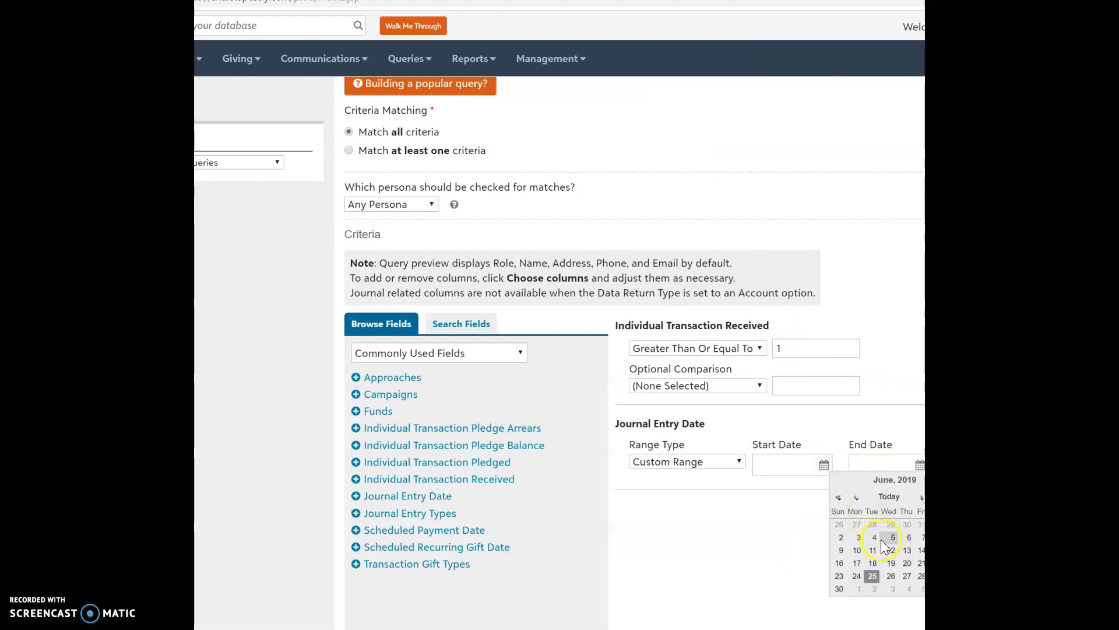
click(877, 539)
click(920, 464)
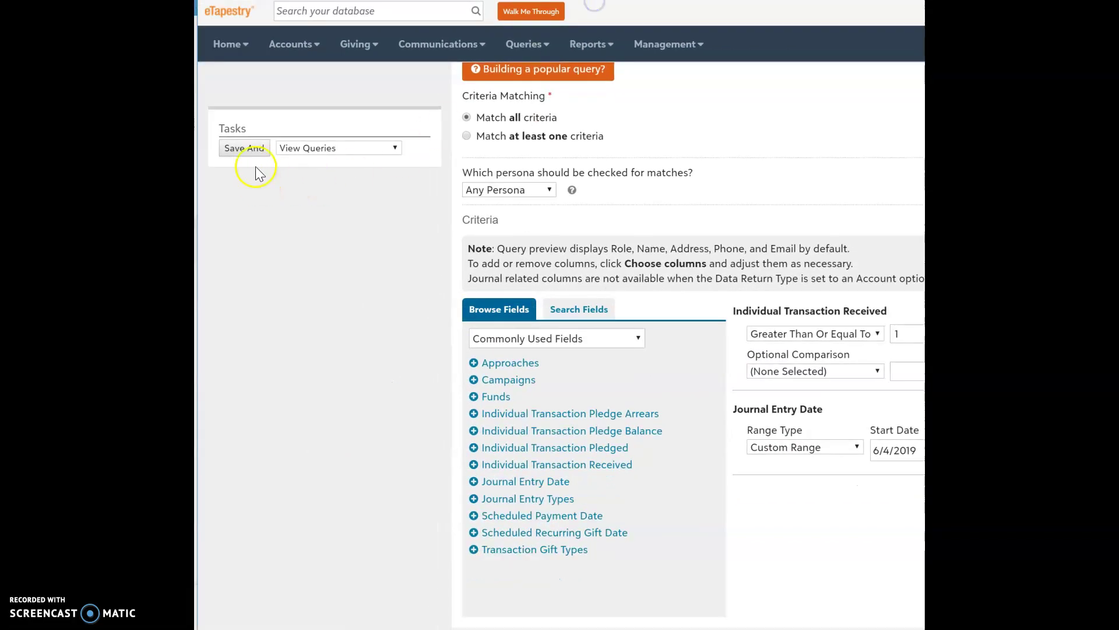
Save the query and preview its results.
click(295, 145)
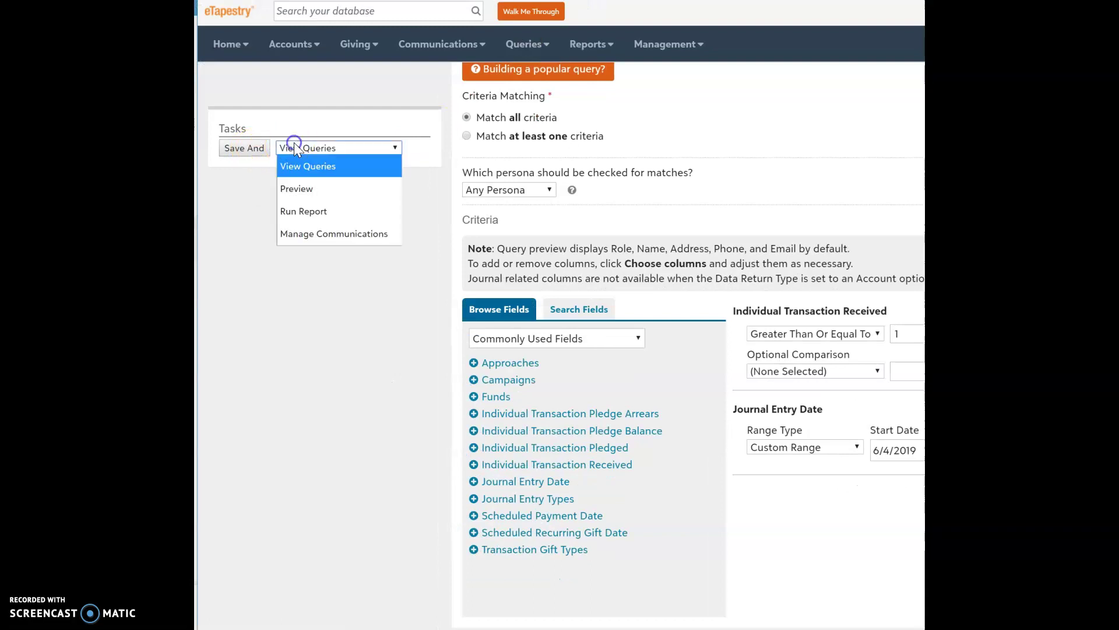
click(311, 196)
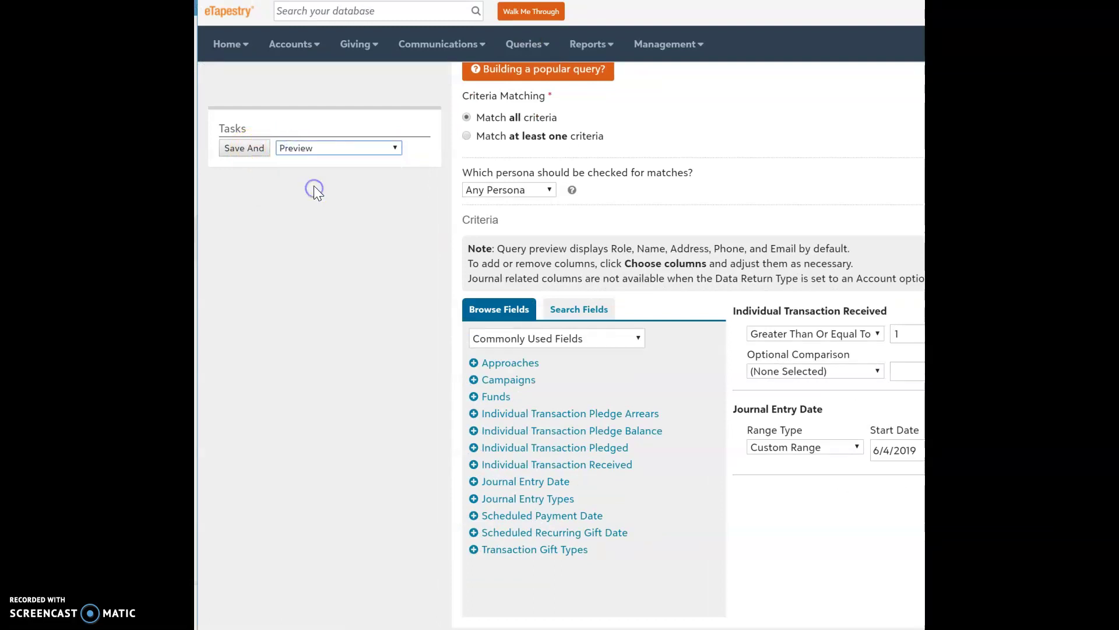
click(259, 150)
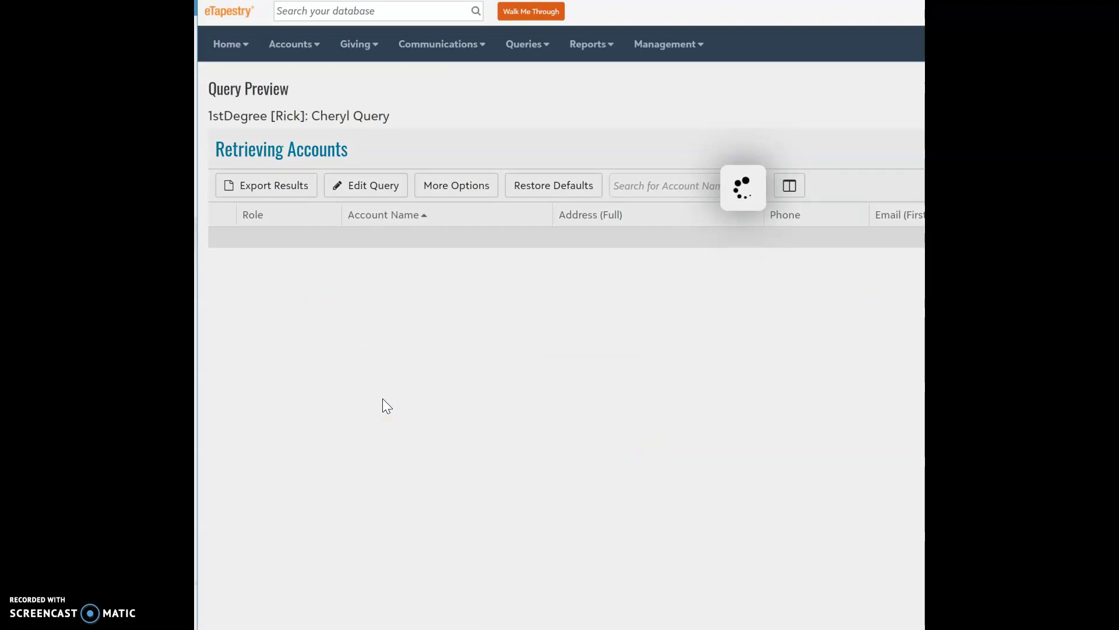
View the account record of the first constituent in the query results and return to the query preview.
click(379, 396)
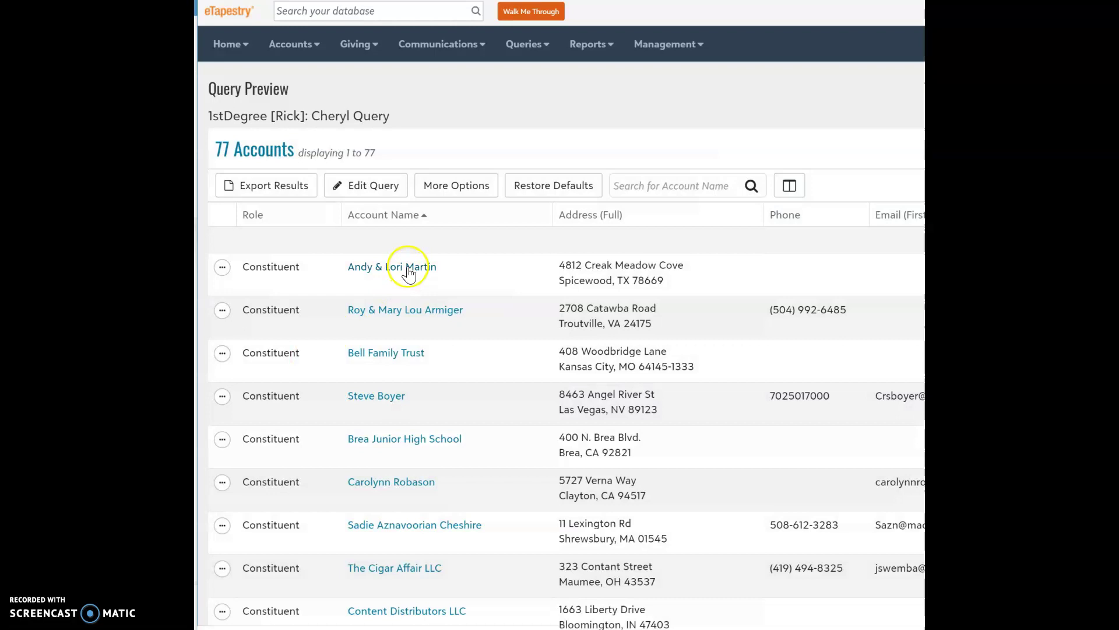
click(408, 266)
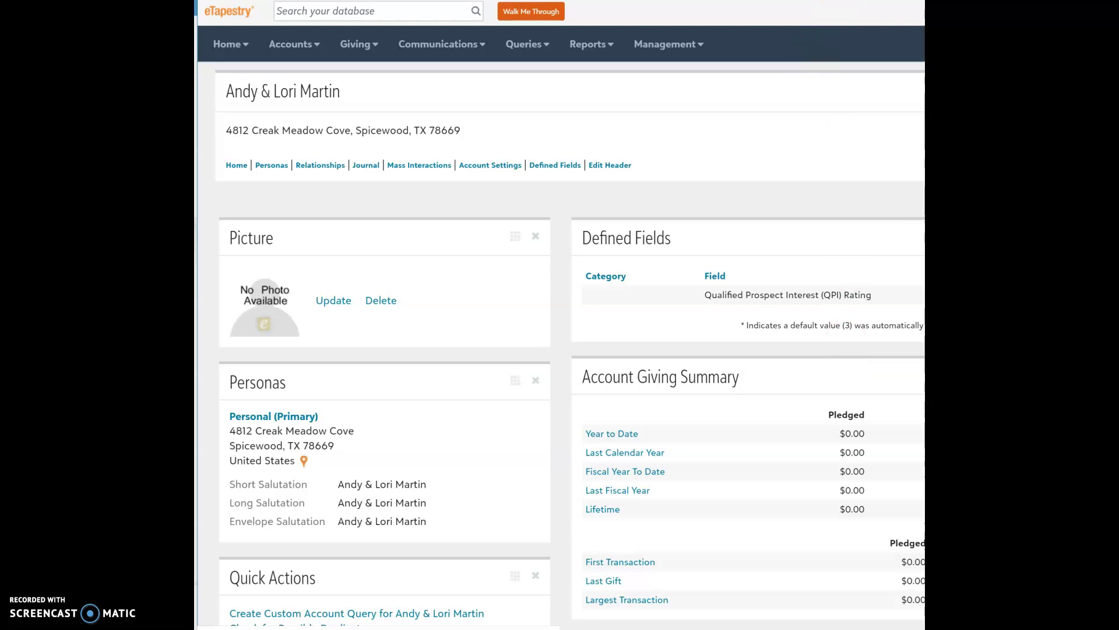
key(alt+Left)
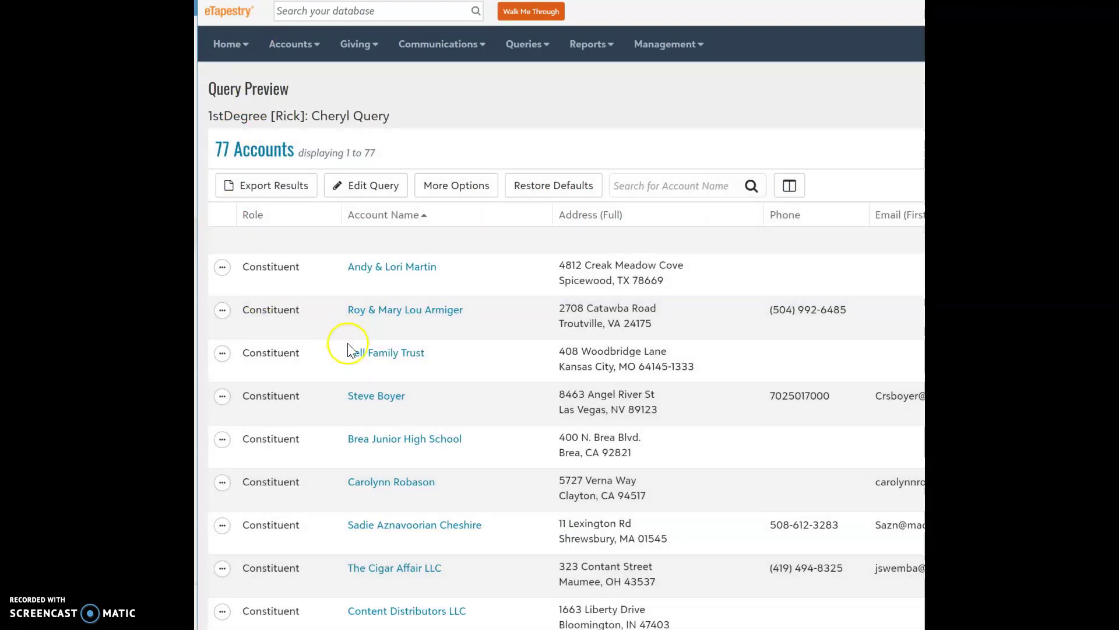
Look through the listed accounts and check the export options for the query results without exporting.
scroll(617, 483, down, 15)
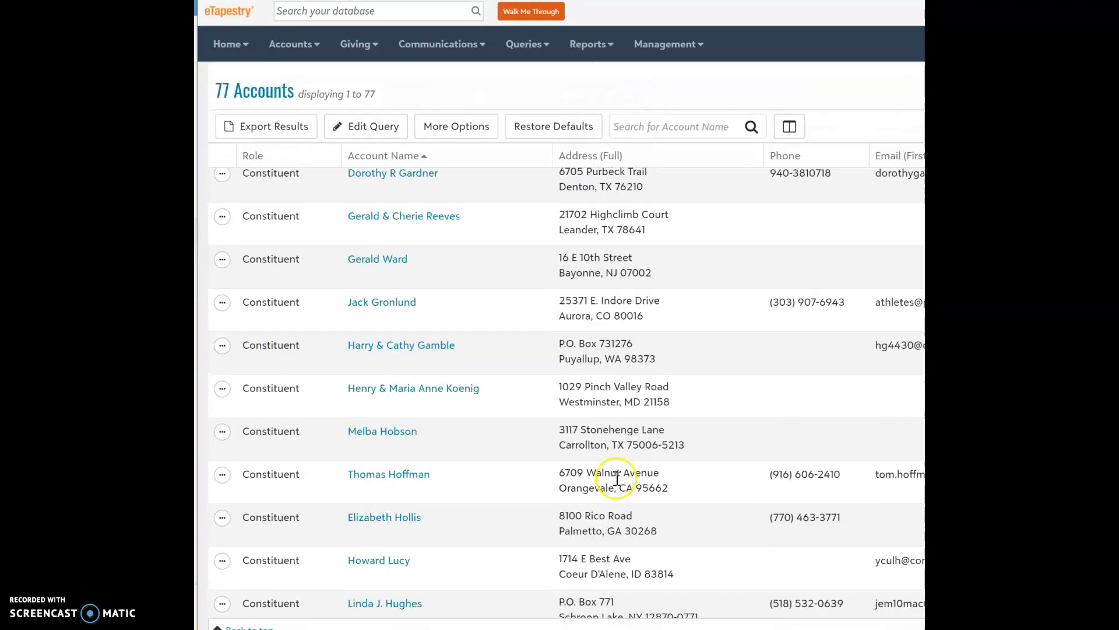
scroll(617, 478, down, 5)
scroll(466, 236, up, 18)
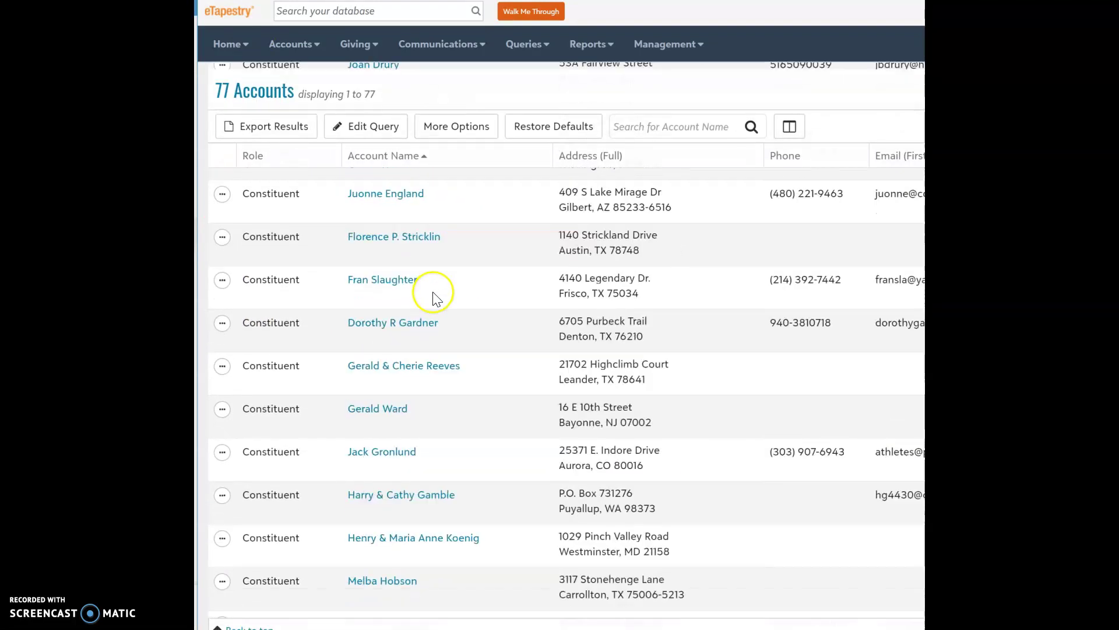
click(261, 129)
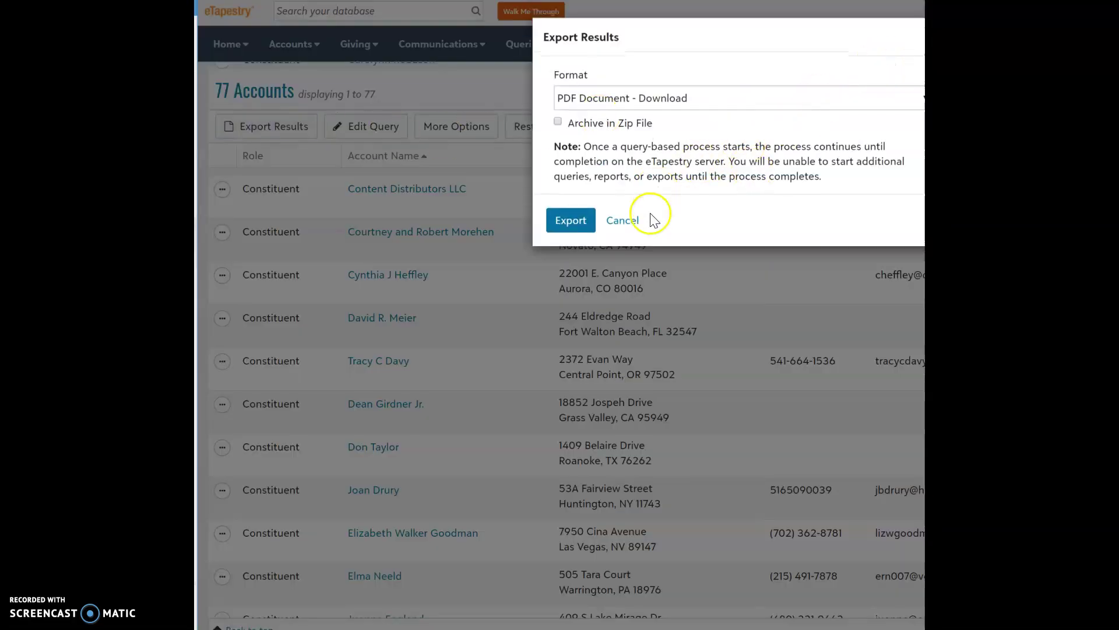
click(624, 220)
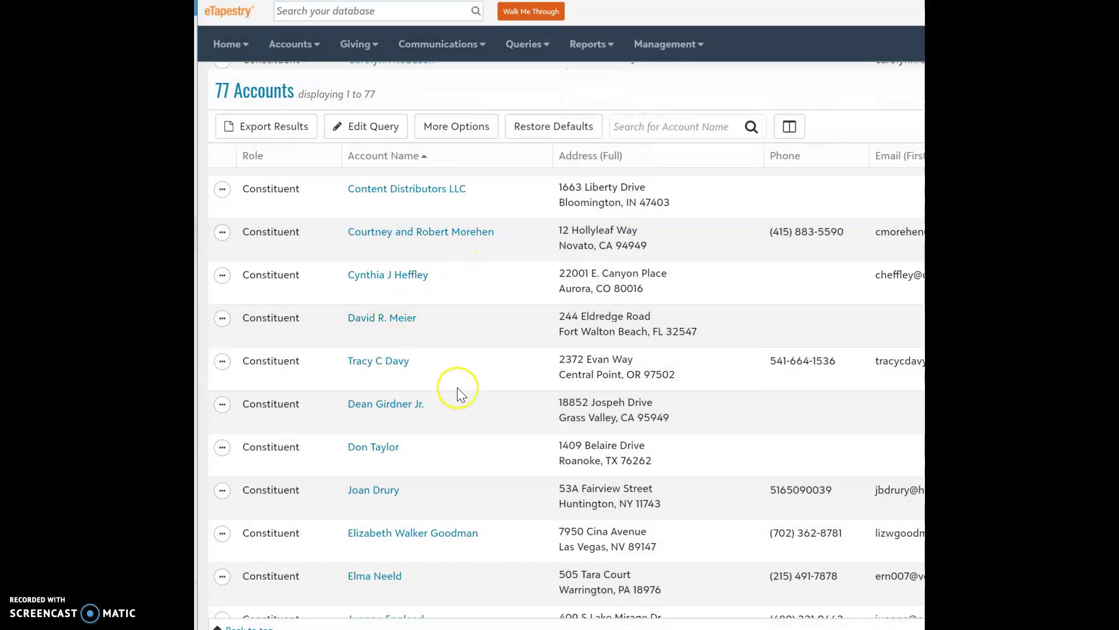